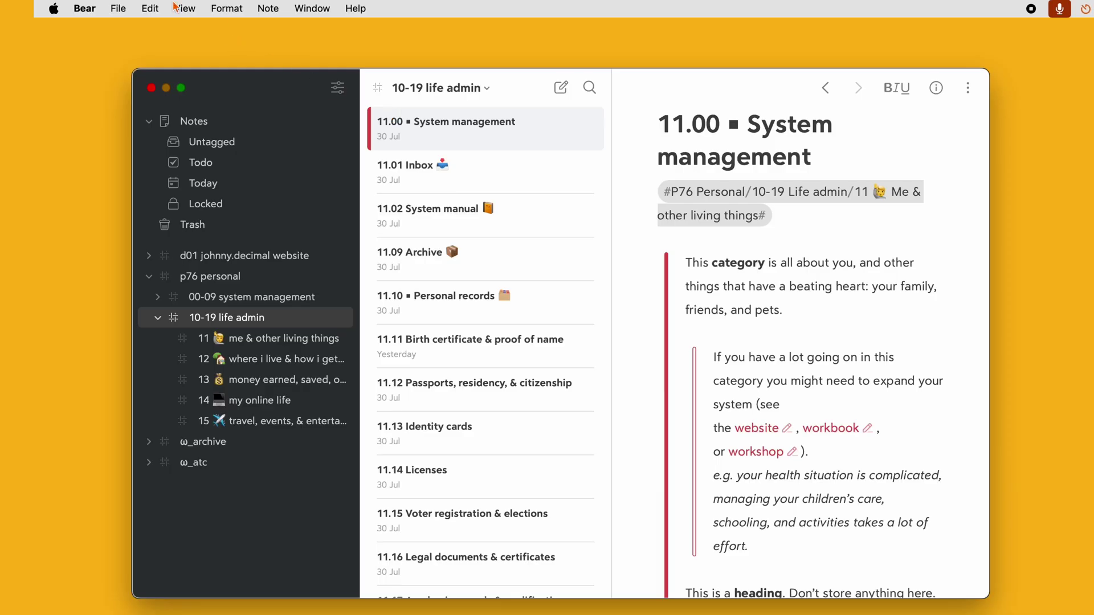
Step: Switch the note list preview from excerpts to showing only titles and dates
click(175, 7)
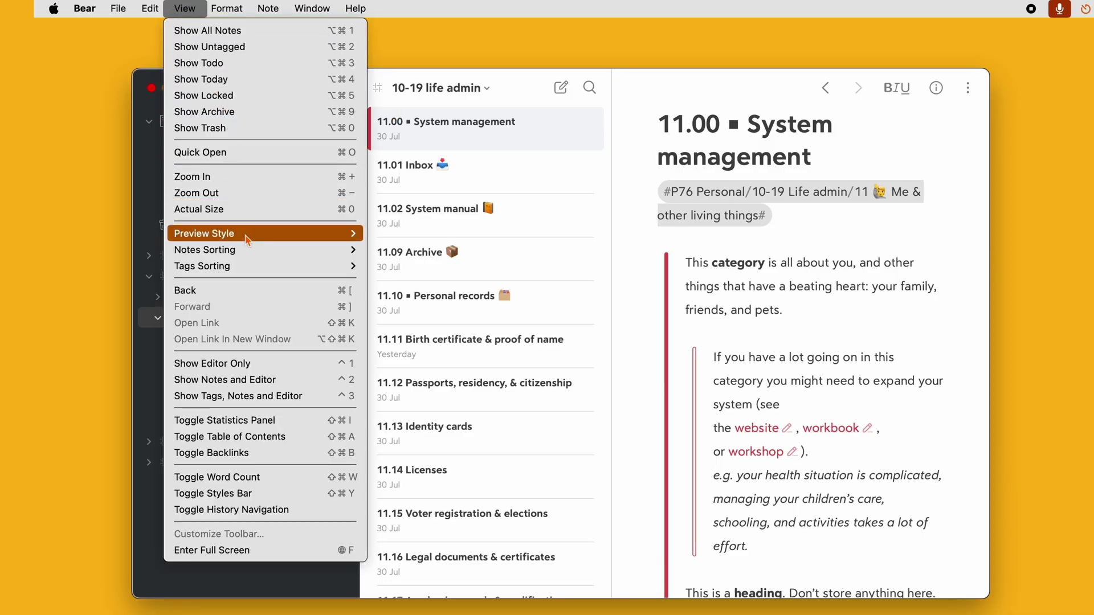
click(430, 265)
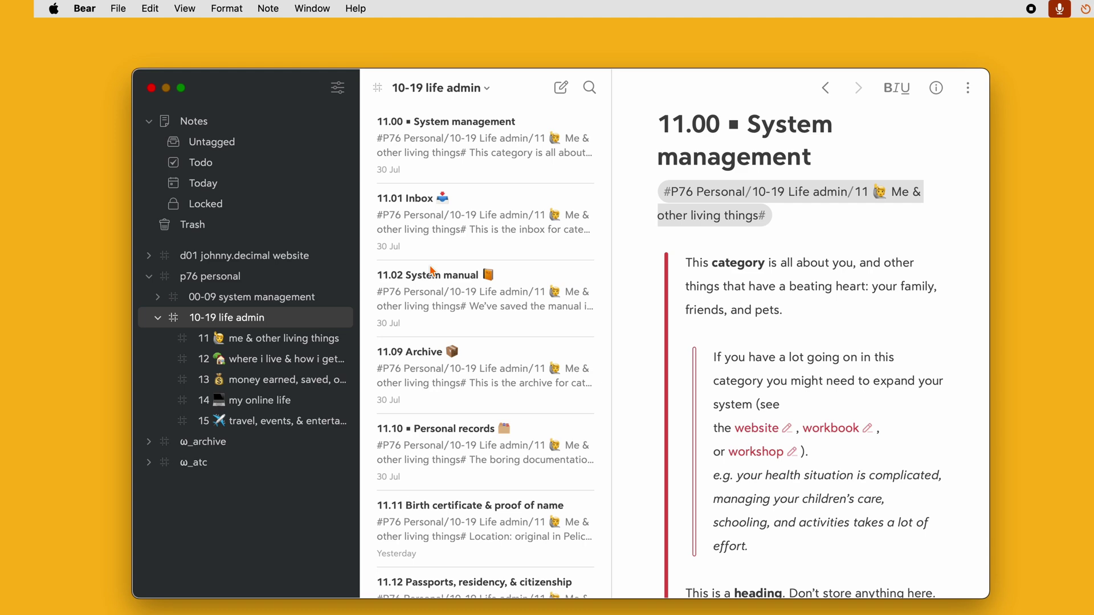
click(181, 8)
mouse_move(204, 233)
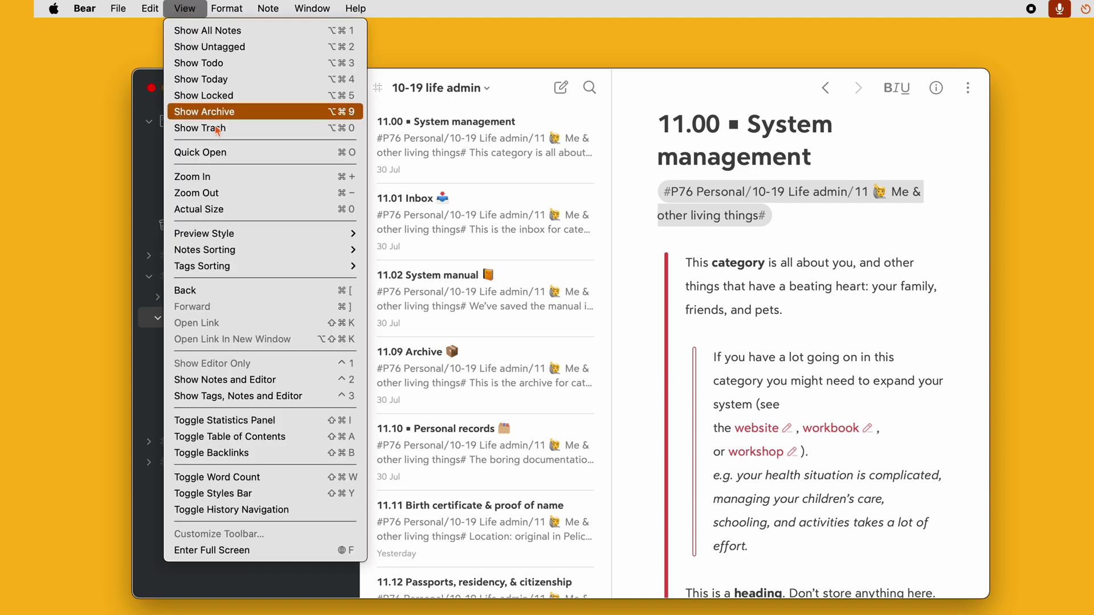
click(391, 234)
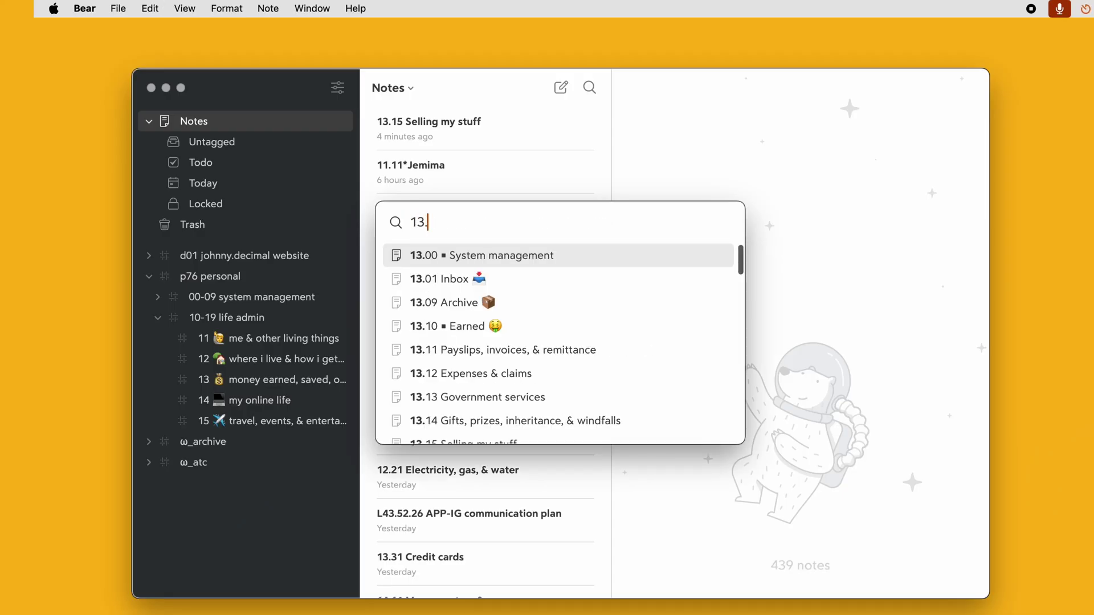
text(15)
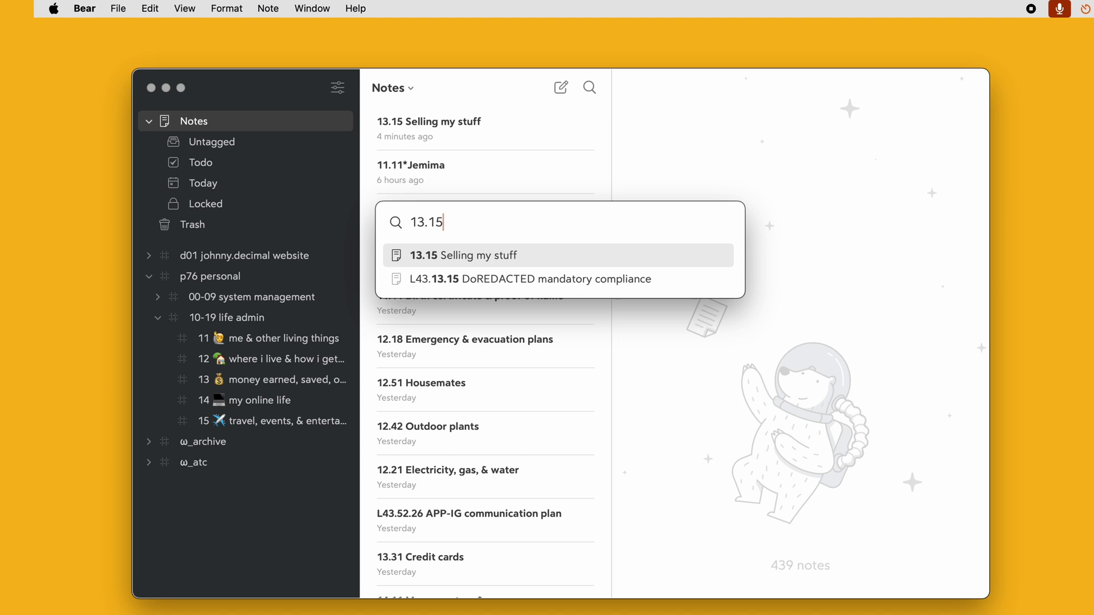
Step: Confirm the 13.15 Quick Open result to open Selling my stuff
key(Return)
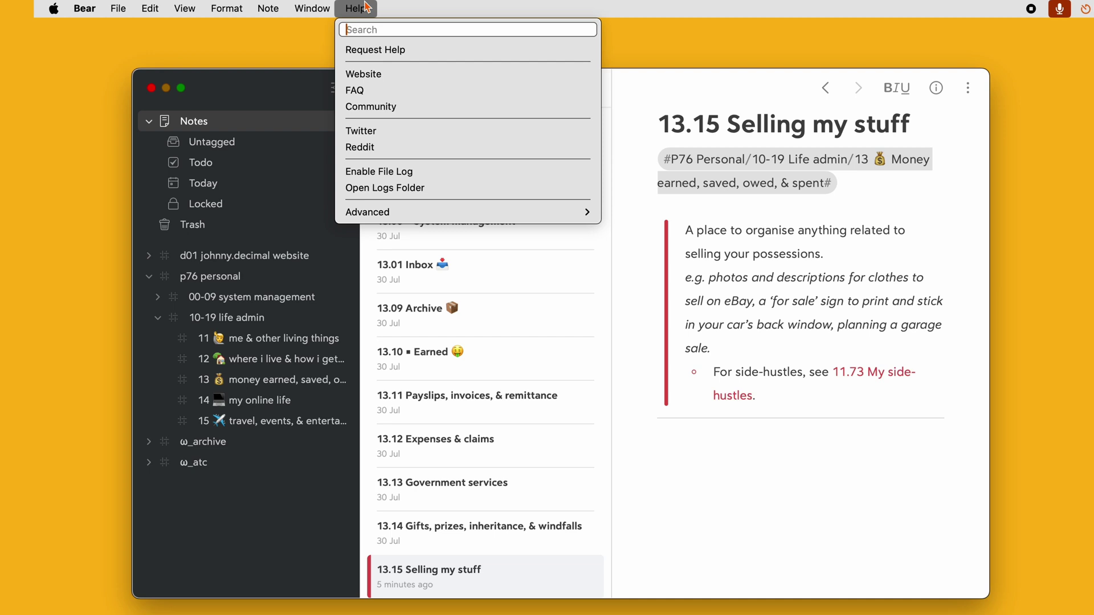
text(quick)
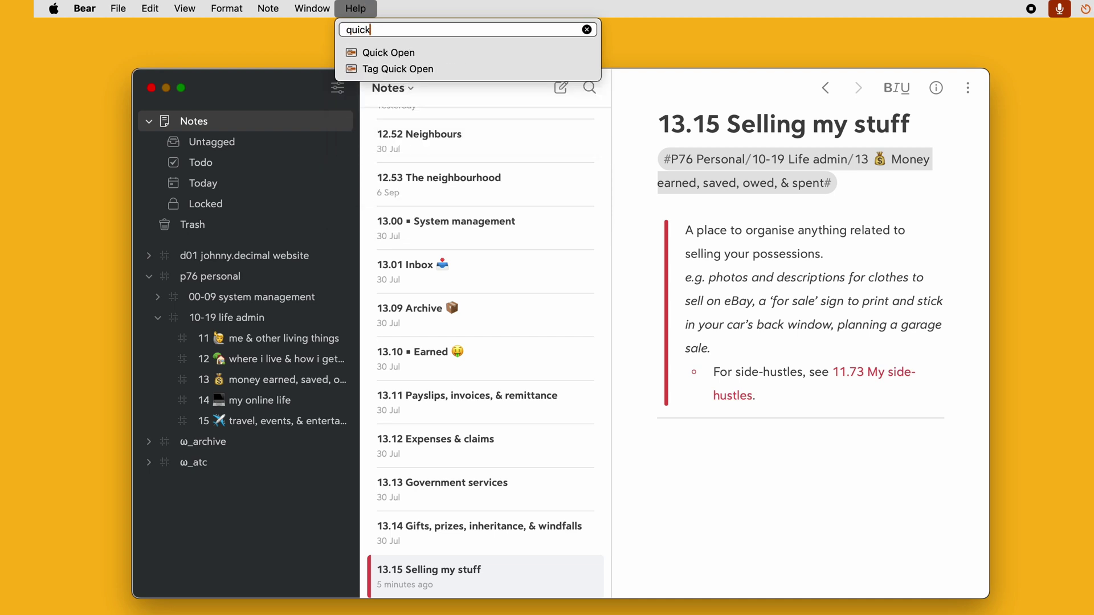
Step: Highlight the Quick Open help result to show its place in the View menu
key(Down)
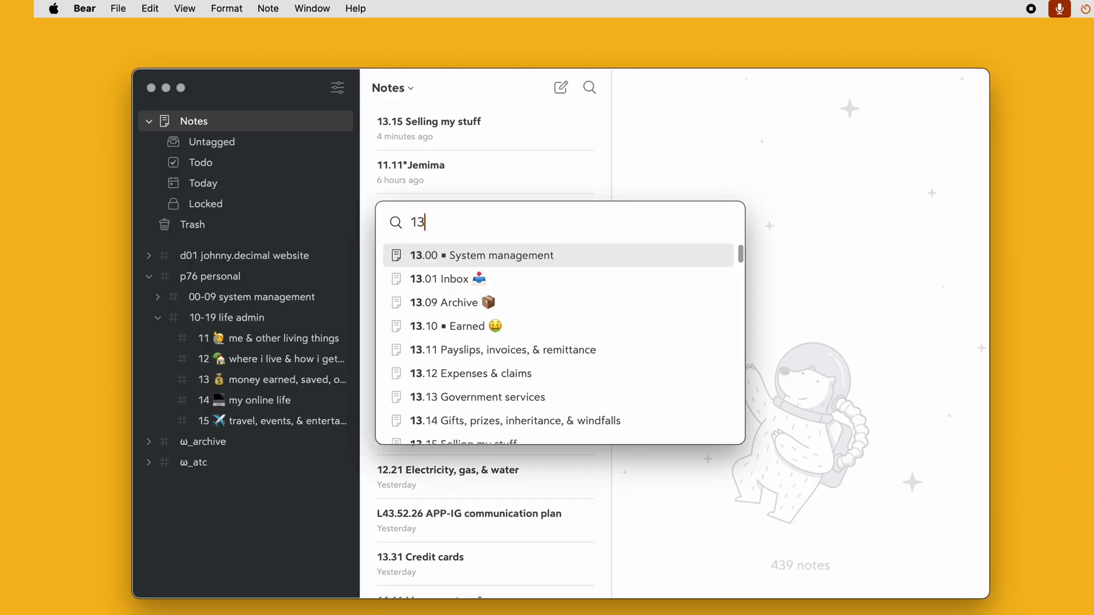
text(.15)
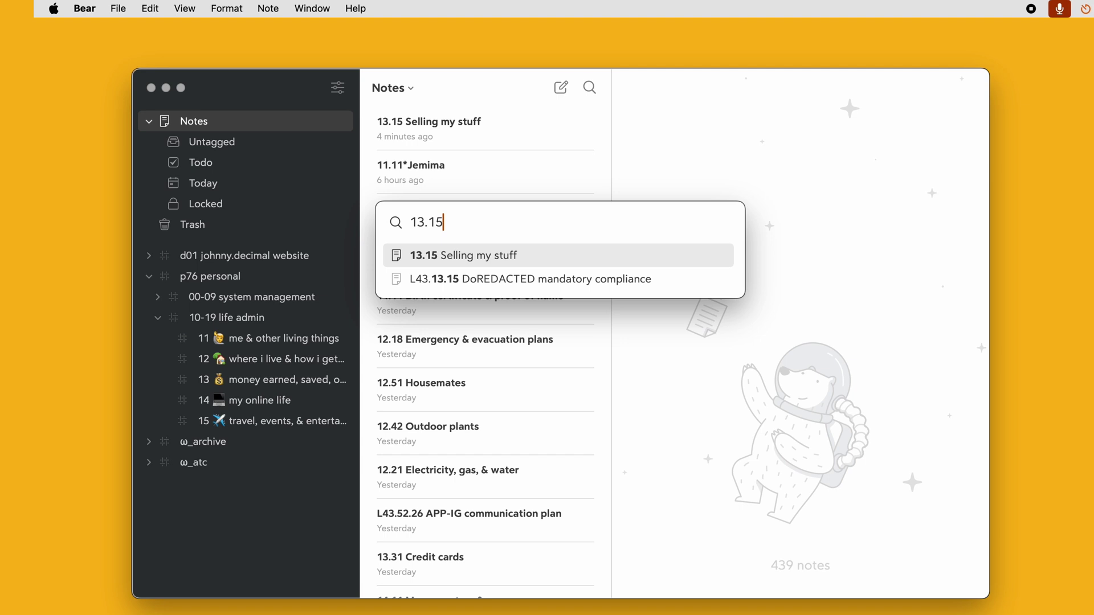
Step: Confirm the 13.15 Quick Open search to reopen Selling my stuff
key(Return)
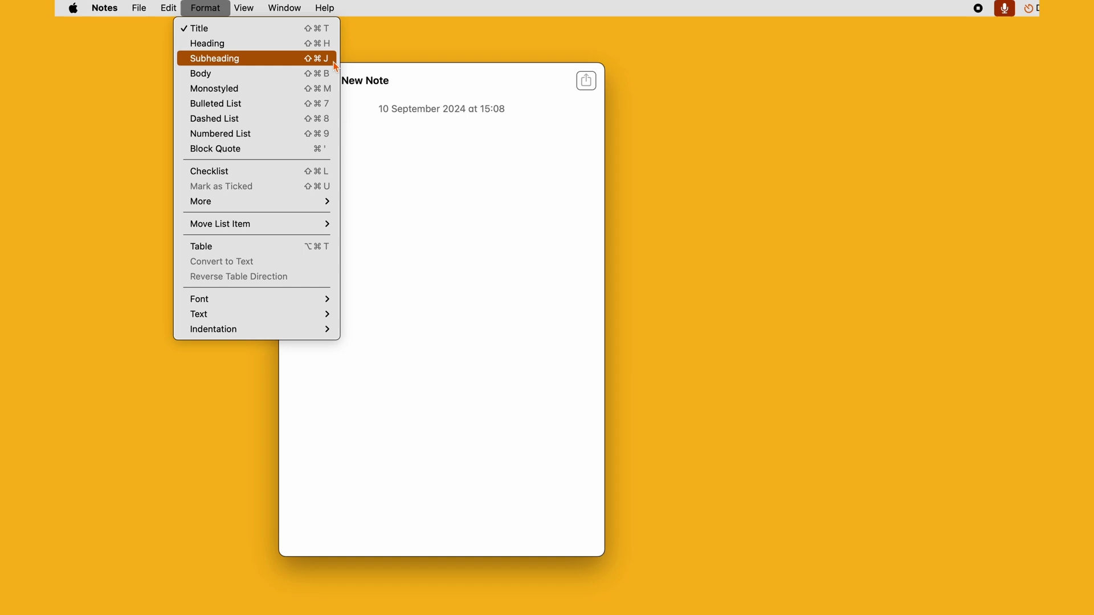
Step: Apply the Format > Subheading style to the new Apple Notes note's first line
click(333, 62)
text(A)
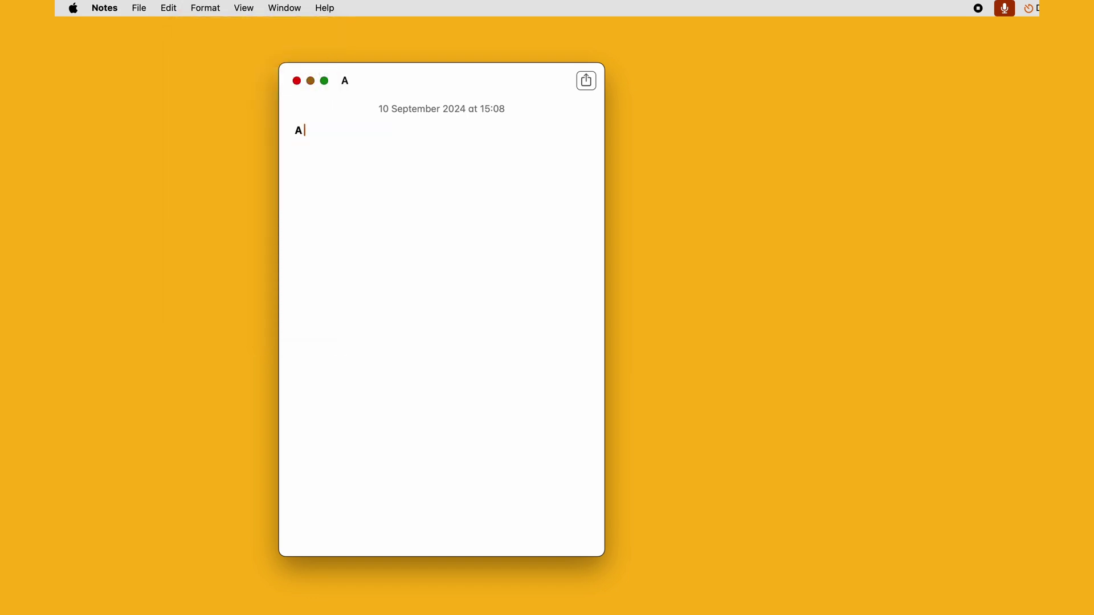
text( subhead)
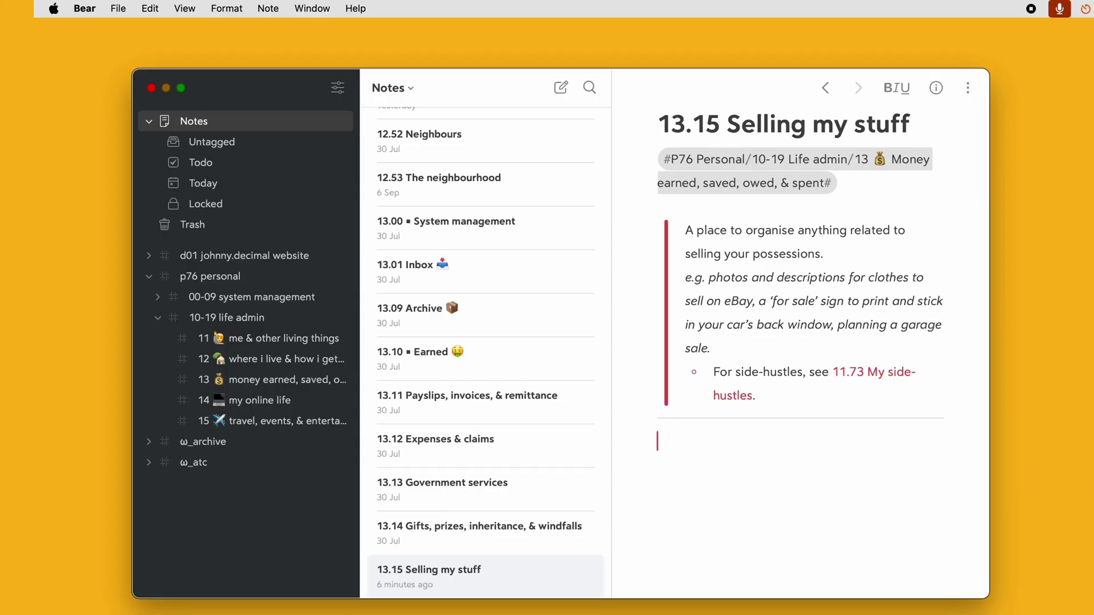
text(#)
text(2024-09 Lemon Jelly LP)
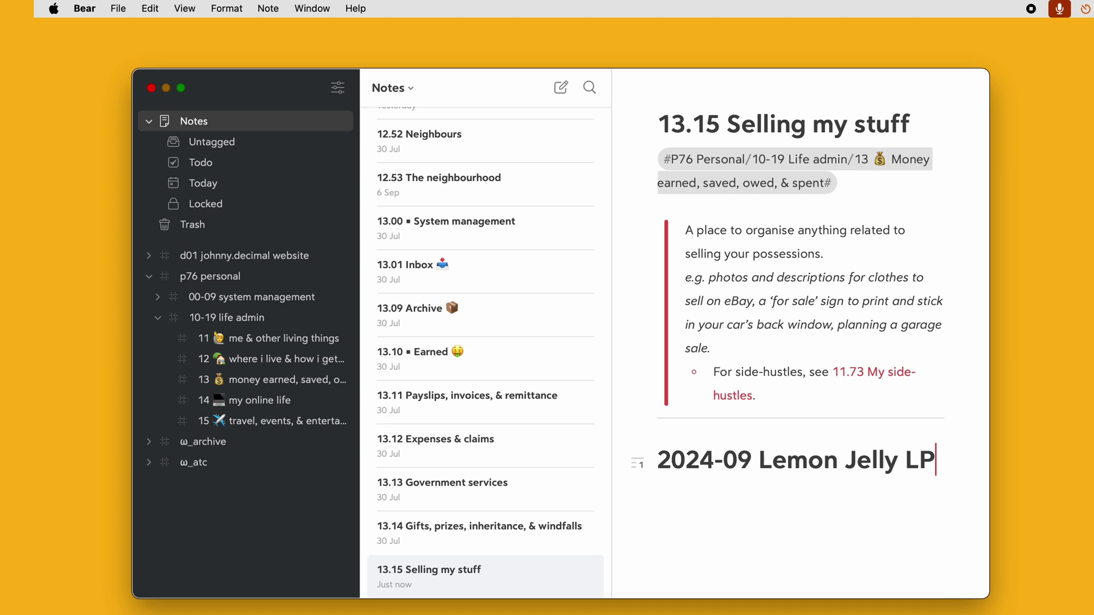
Step: Delete the first attempt at the 2024-09 Lemon Jelly LP heading
key(shift+alt+Left)
key(shift+alt+Left)
key(shift+alt+Left)
key(shift+alt+Left)
key(shift+alt+Left)
key(BackSpace)
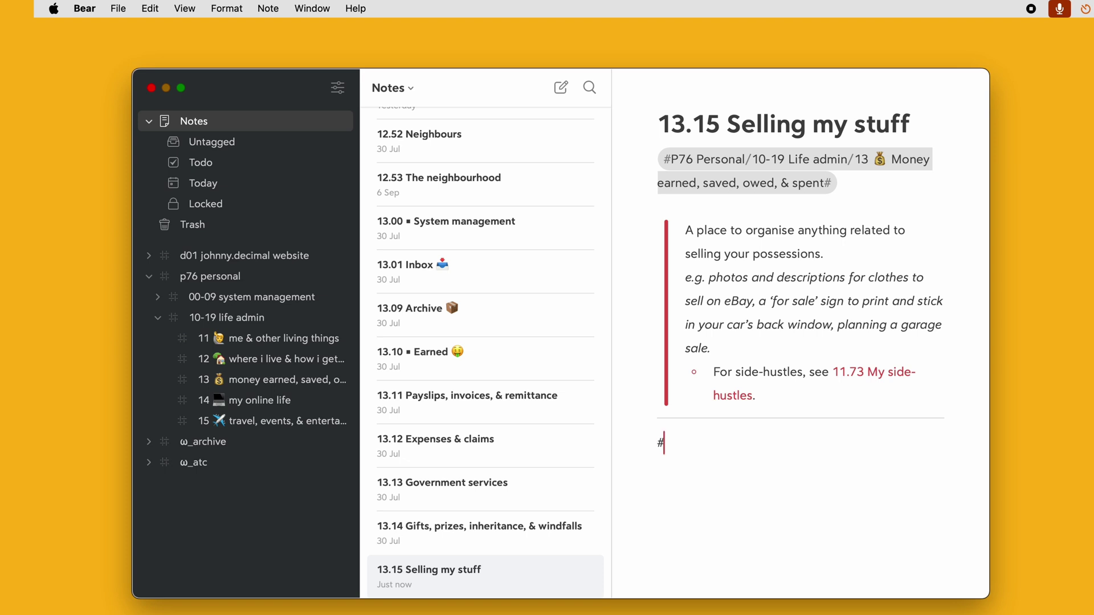
text(2)
text(024-09 Le)
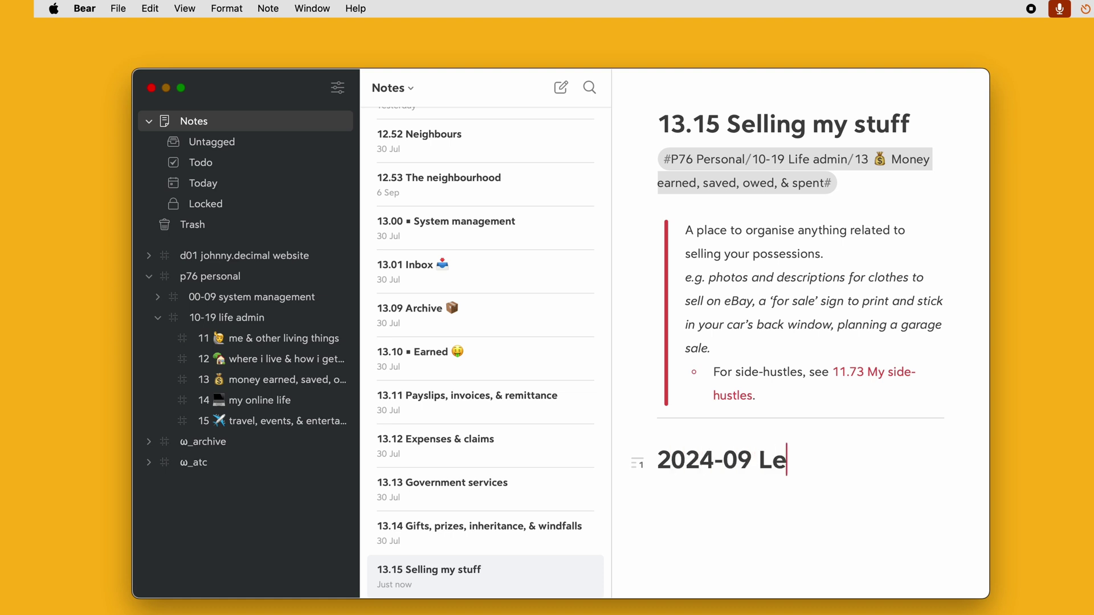
text(mon Jelly LP)
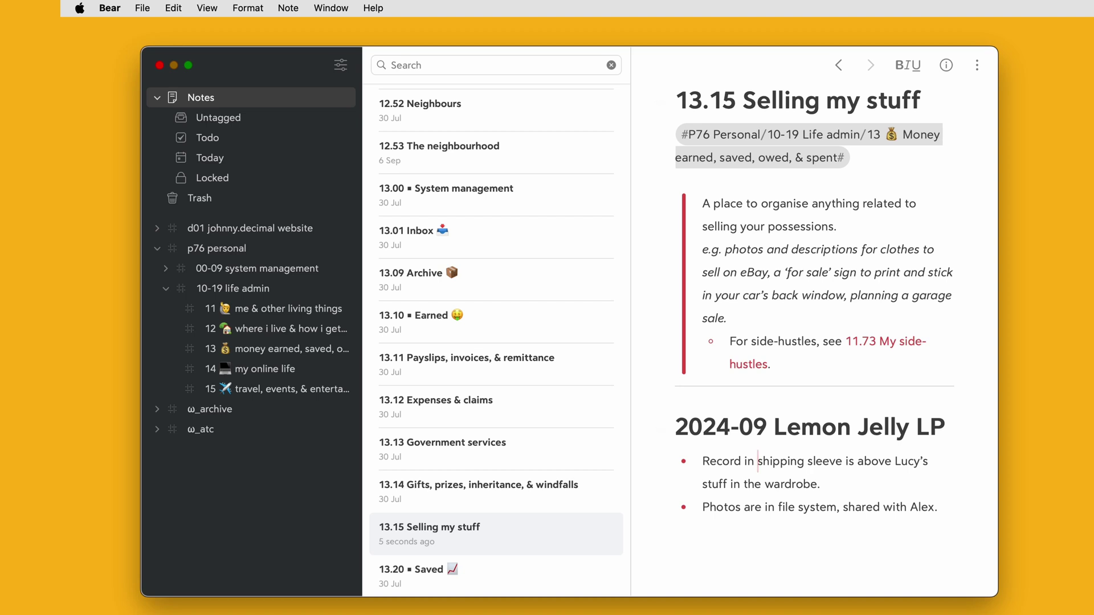
text(_)
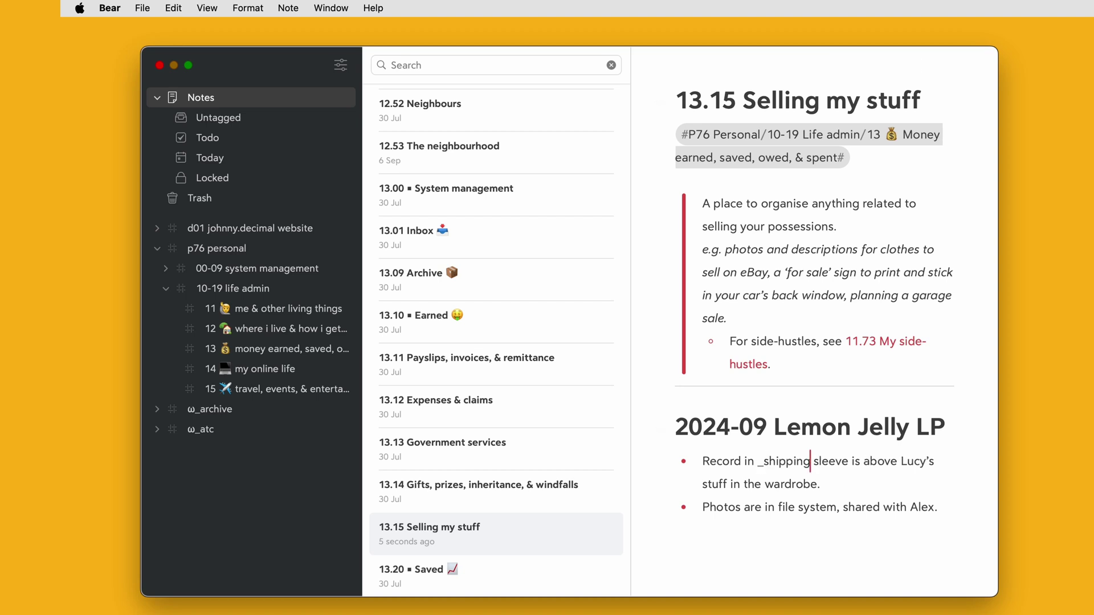
text(_)
Step: Italicise 'shipping' and bold 'sleeve' in the first Lemon Jelly LP bullet
key(Right)
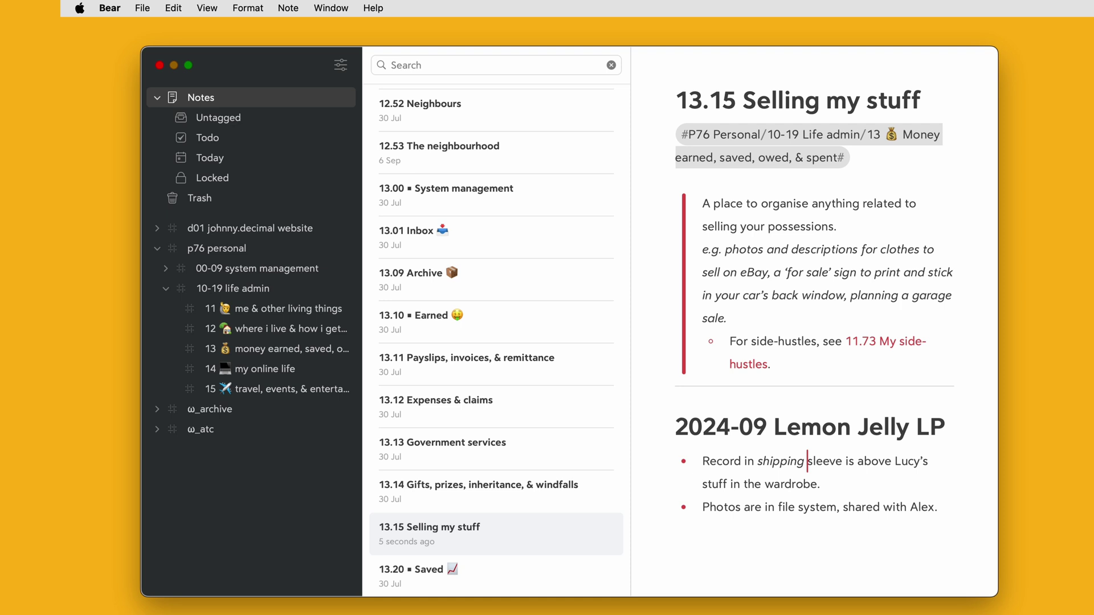
text(**)
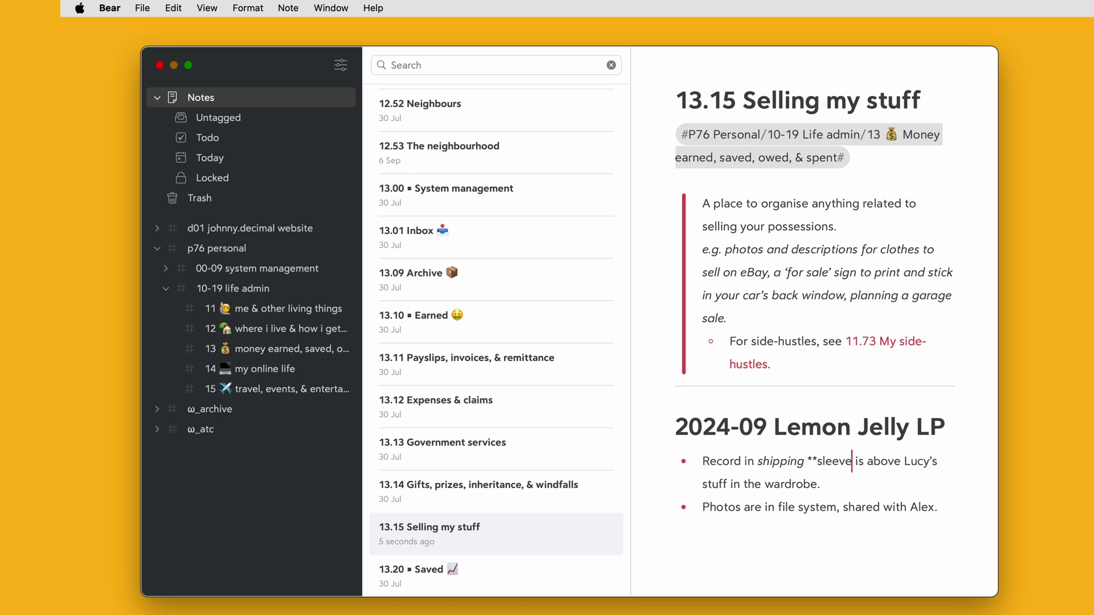
text(**)
key(Right)
key(Right)
key(Right)
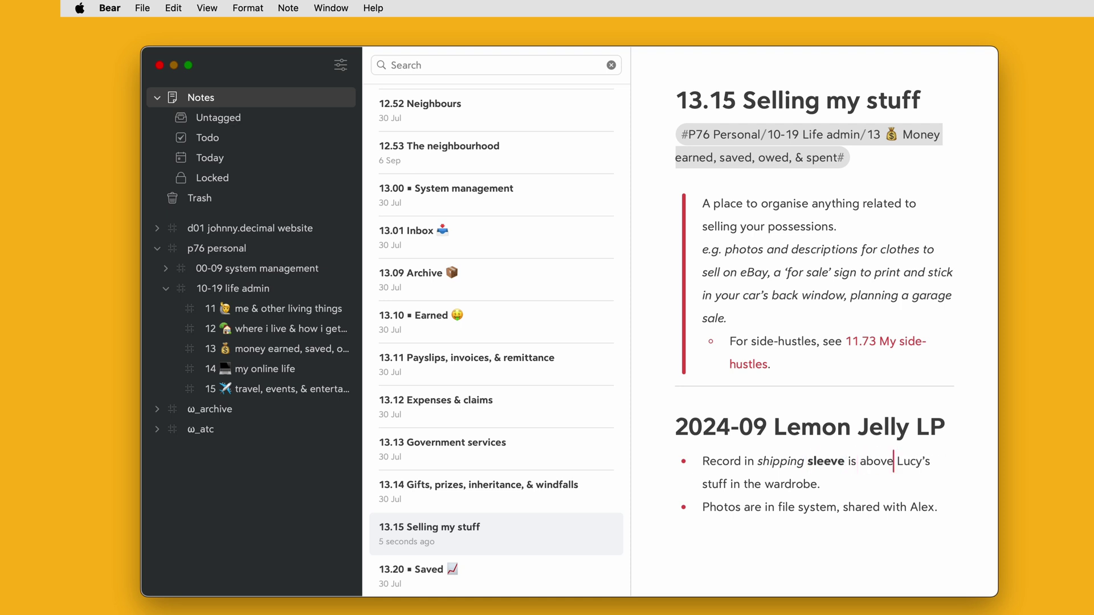
text(_*)
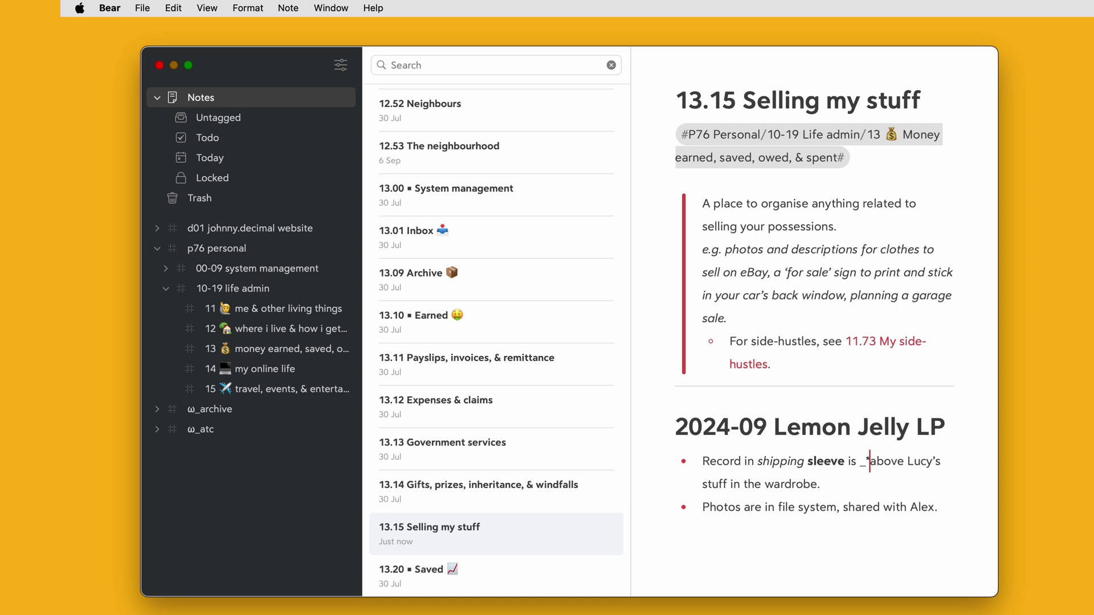
text(**)
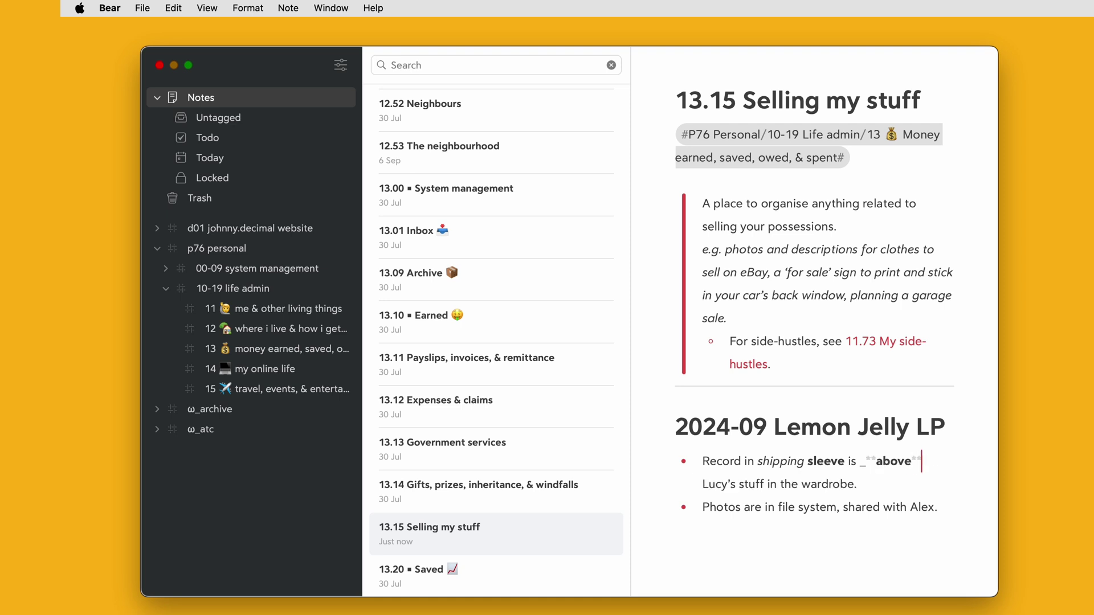
key(Down)
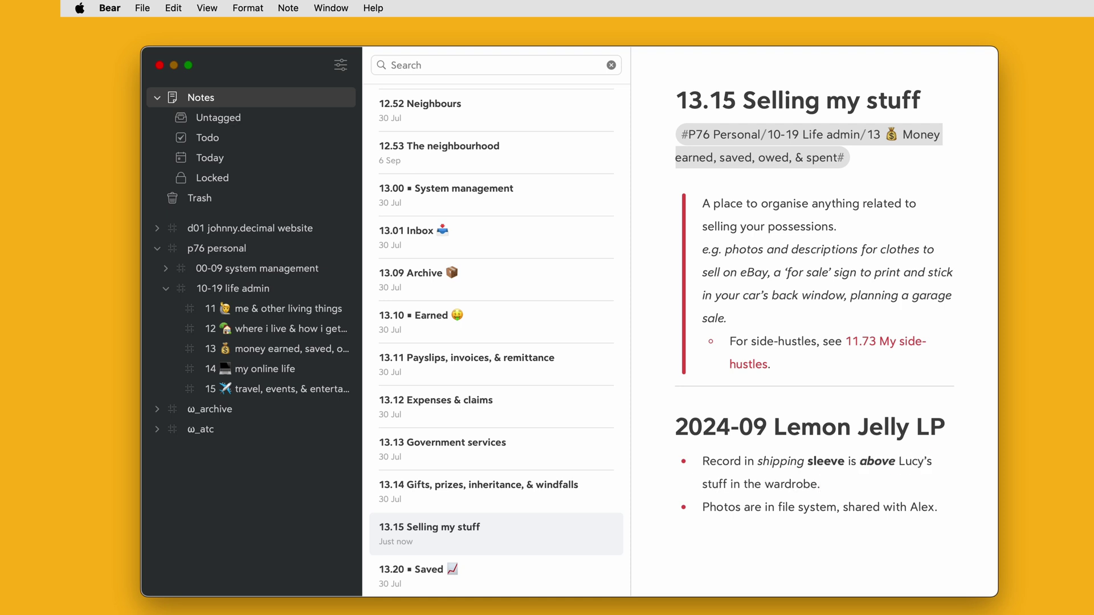
key(super+Tab)
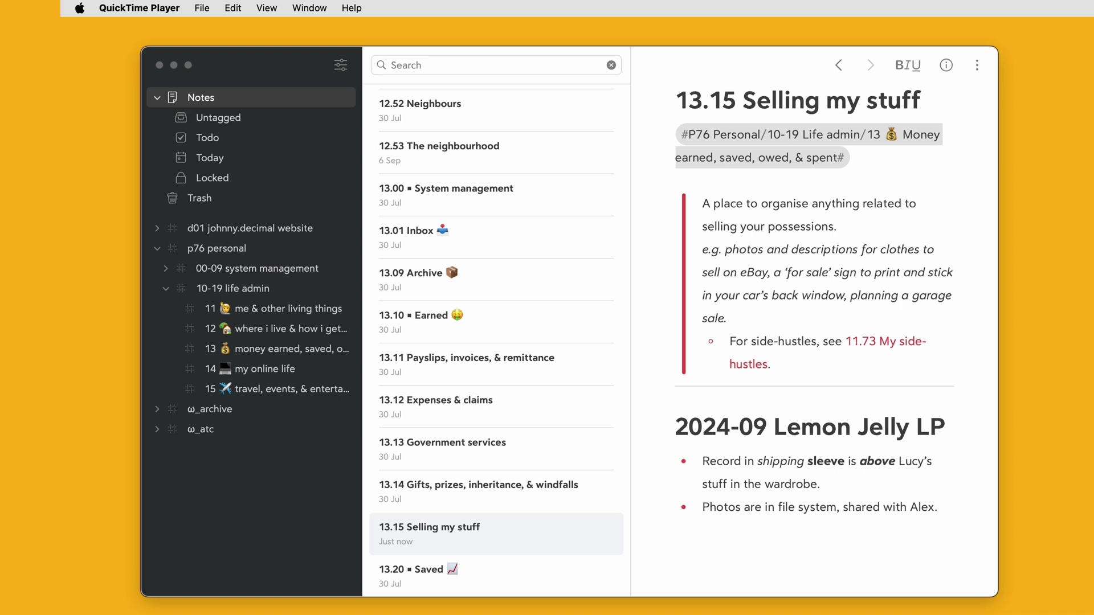
click(781, 472)
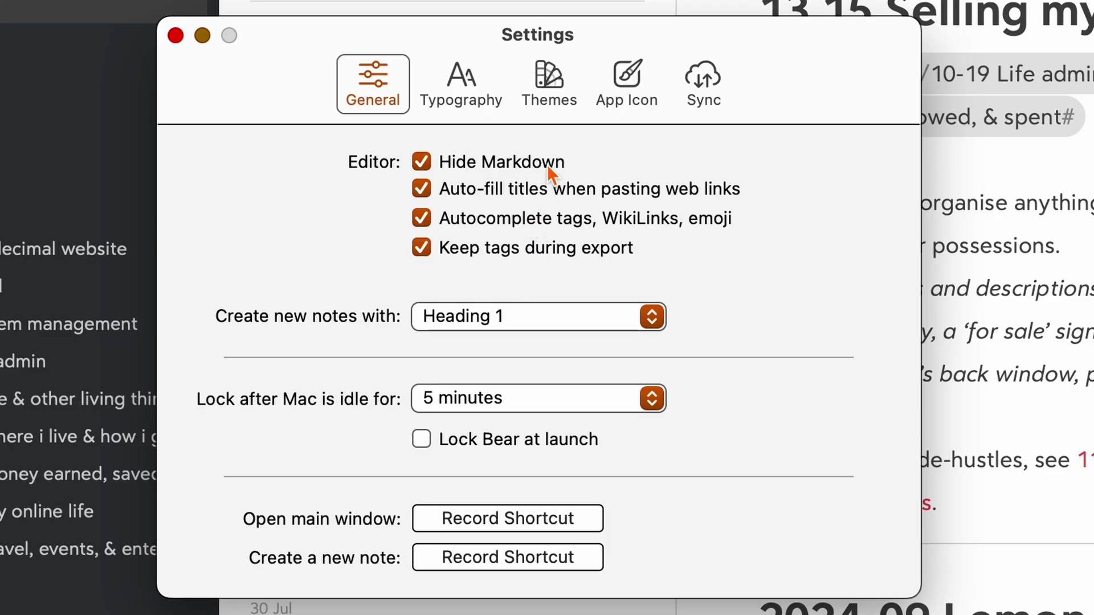
Step: Toggle Hide Markdown off and on several times, leaving the markers hidden
click(548, 165)
click(556, 163)
click(554, 162)
click(555, 161)
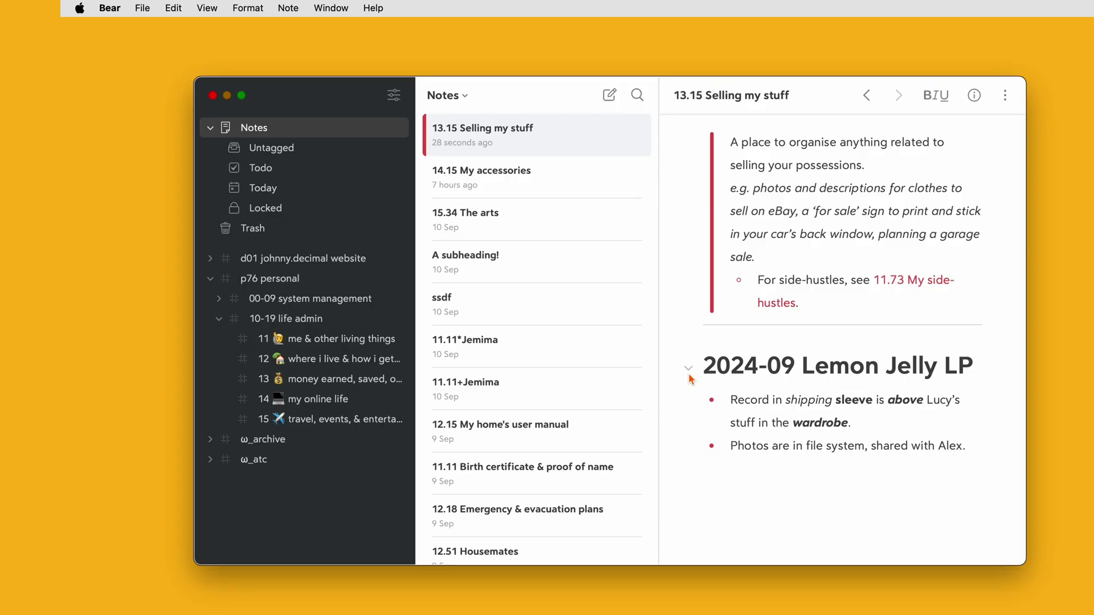
Step: Collapse the section using the fold chevron beside the 2024-09 Lemon Jelly LP heading
click(689, 369)
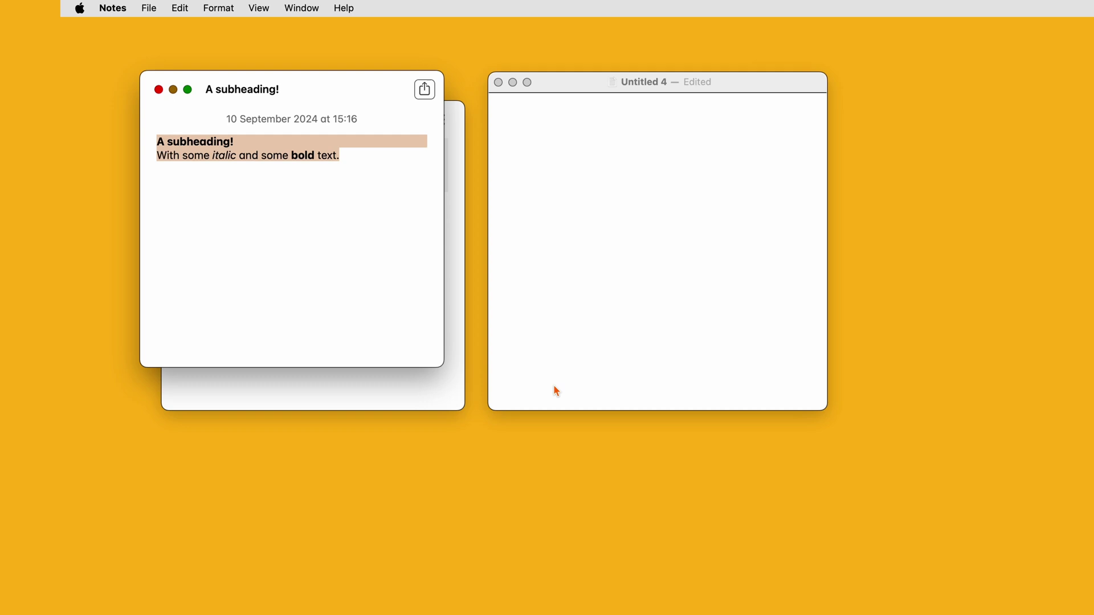
Step: Paste the copied Apple Notes text into Untitled 4 and bring the Bear note forward
click(652, 366)
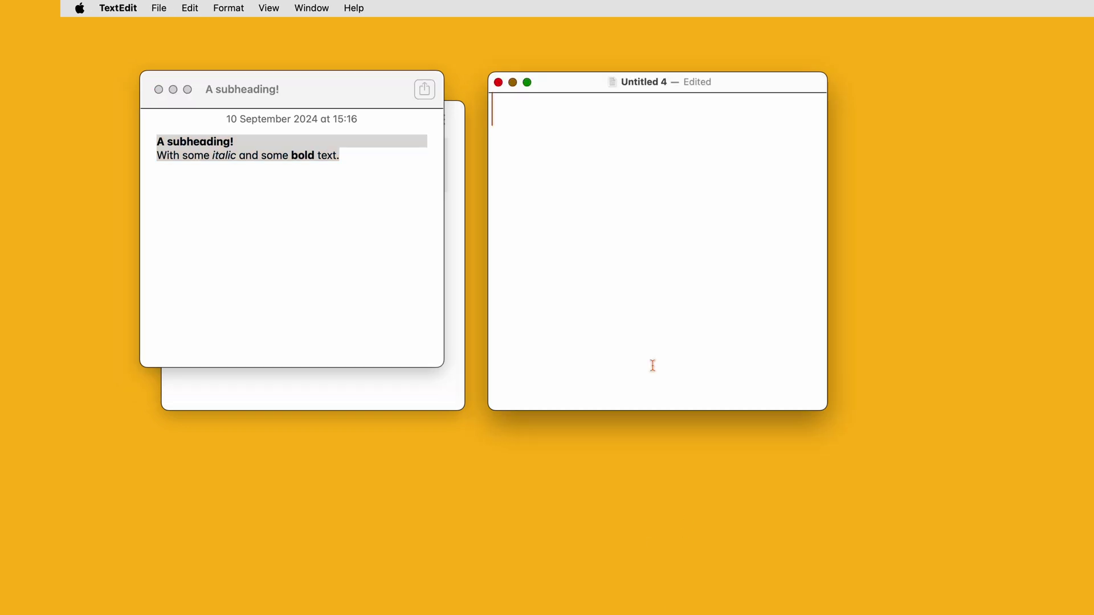
text(A subheading! With some italic and some bold text.)
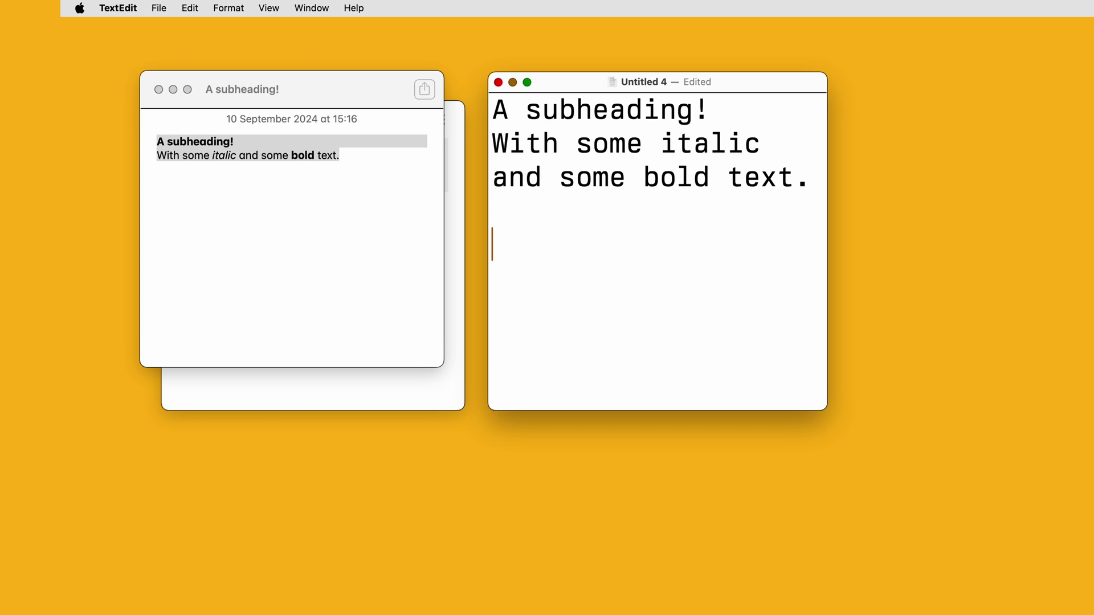
click(456, 397)
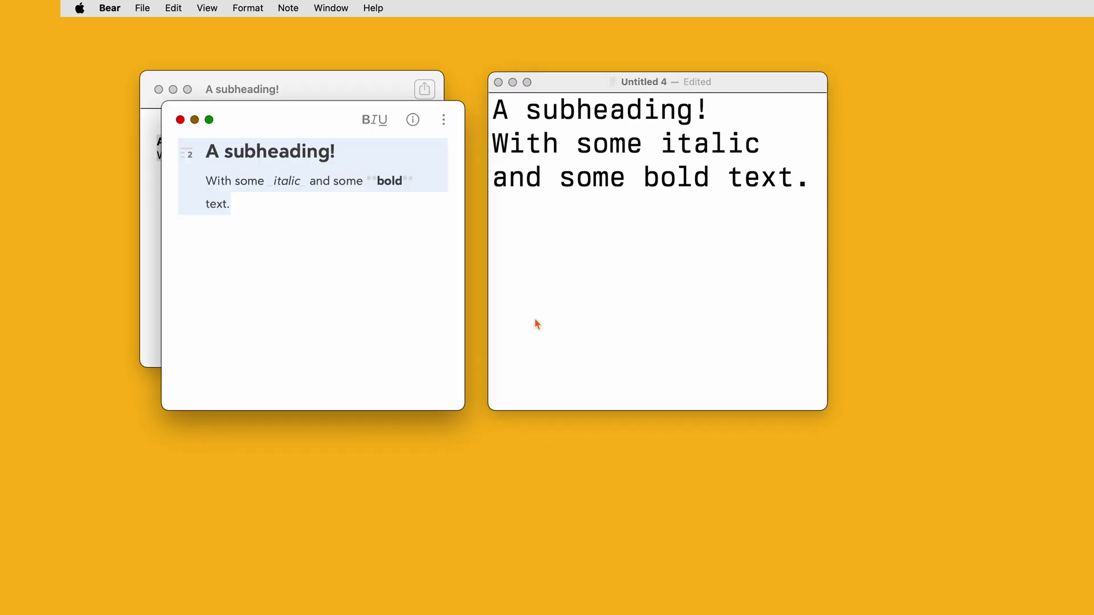
Step: Paste the Bear note's Markdown text, with ## and asterisks, into the TextEdit document Untitled 4
click(643, 276)
text(## A subheading! With some _italic_ and some **bold** text.)
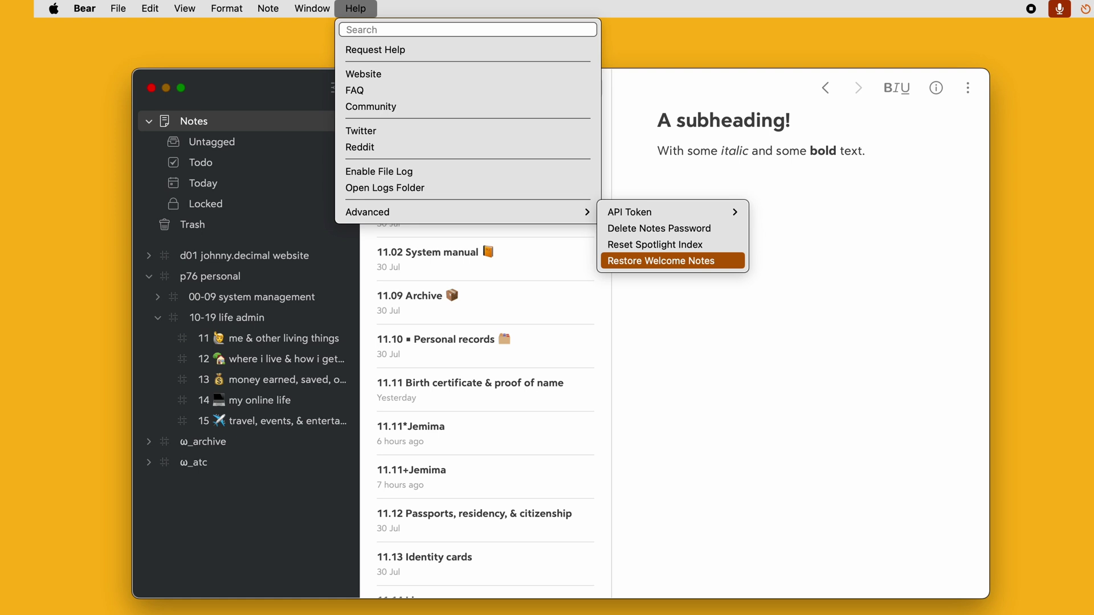
Step: Restore the welcome notes, select the four under the bear tag, and create a new #bear note
click(729, 261)
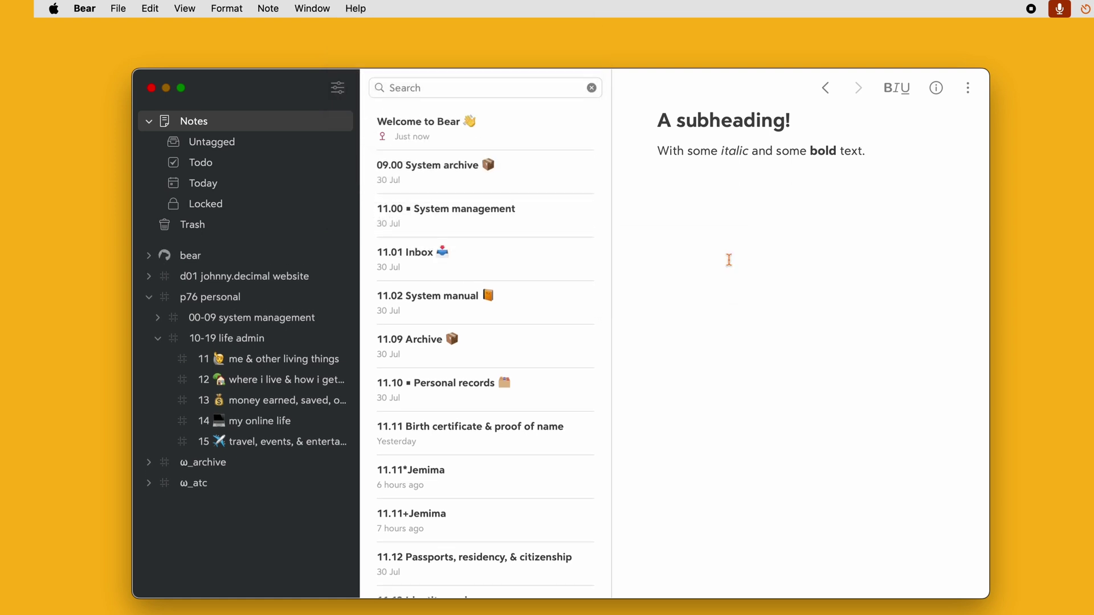
click(198, 257)
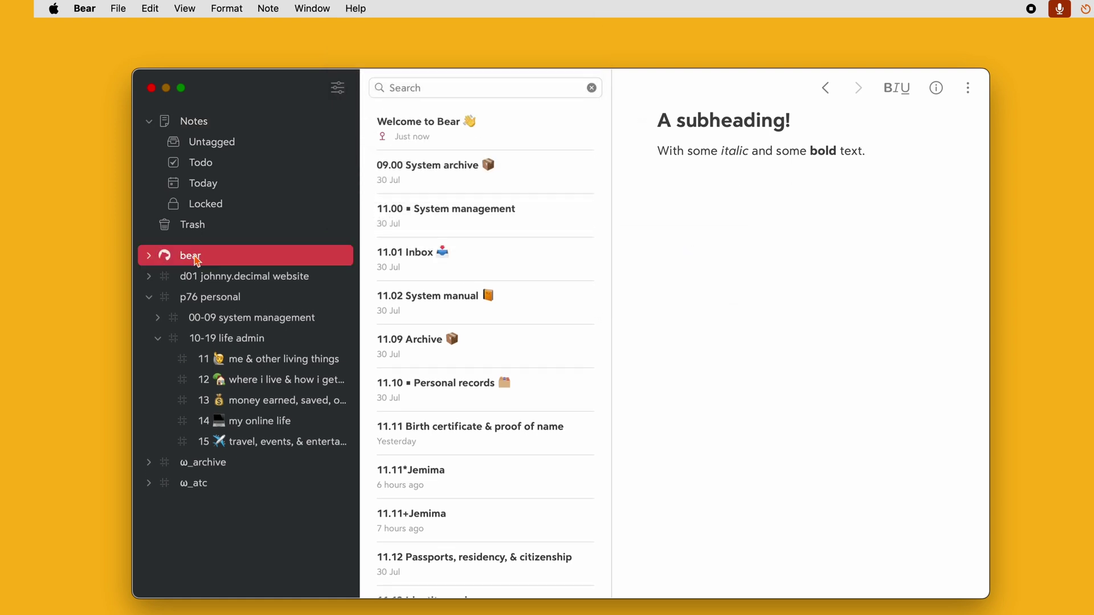
click(430, 144)
shift+click(463, 257)
key(super+n)
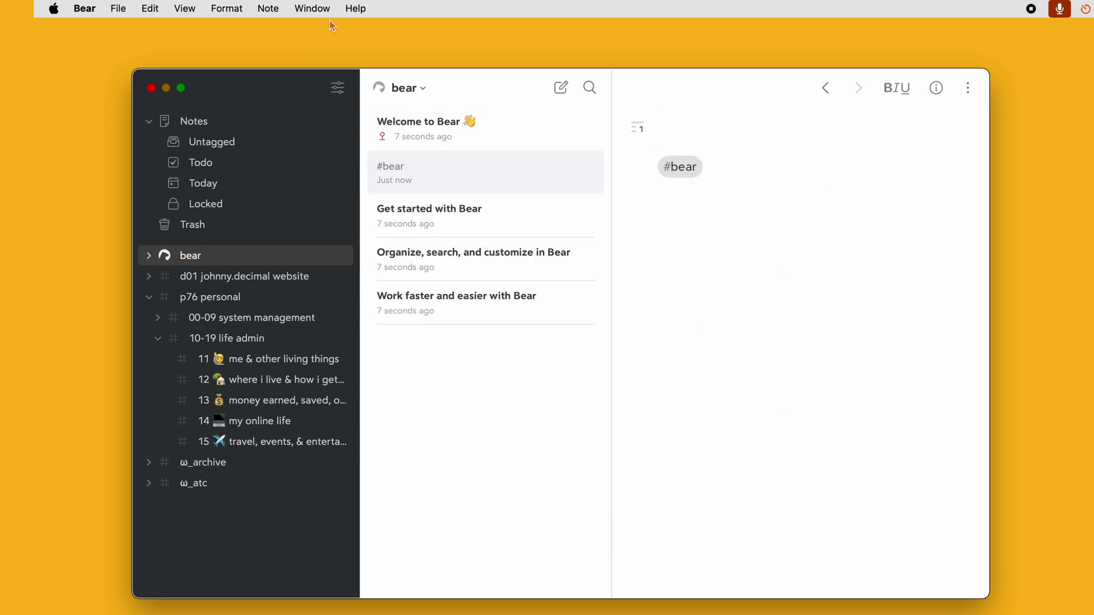
click(246, 8)
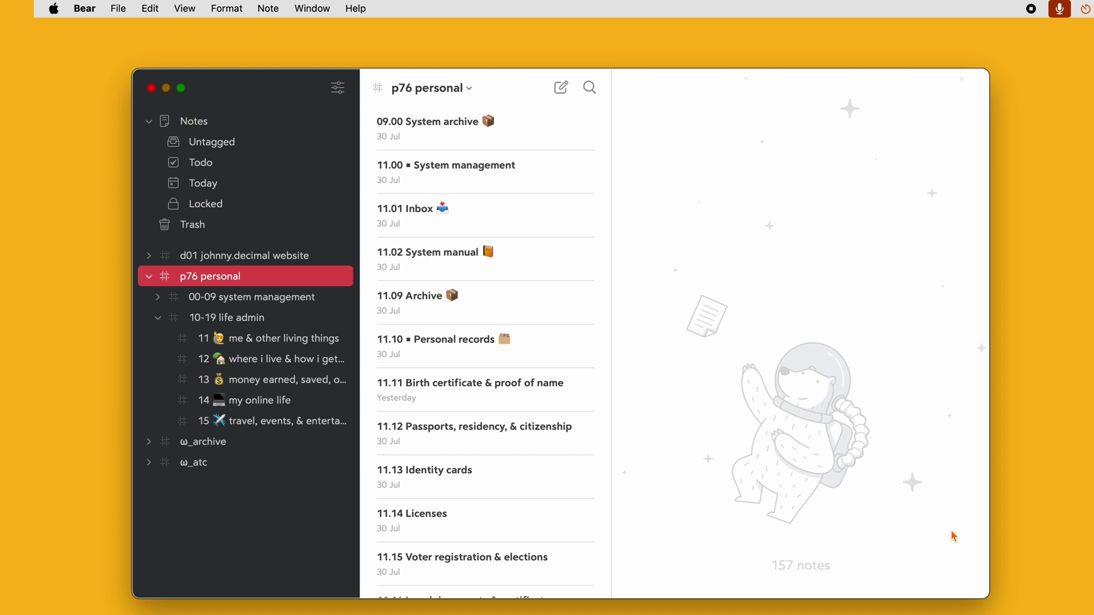
Step: Hide the tag sidebar and note list for a distraction-free view, then restore both panels
key(ctrl+2)
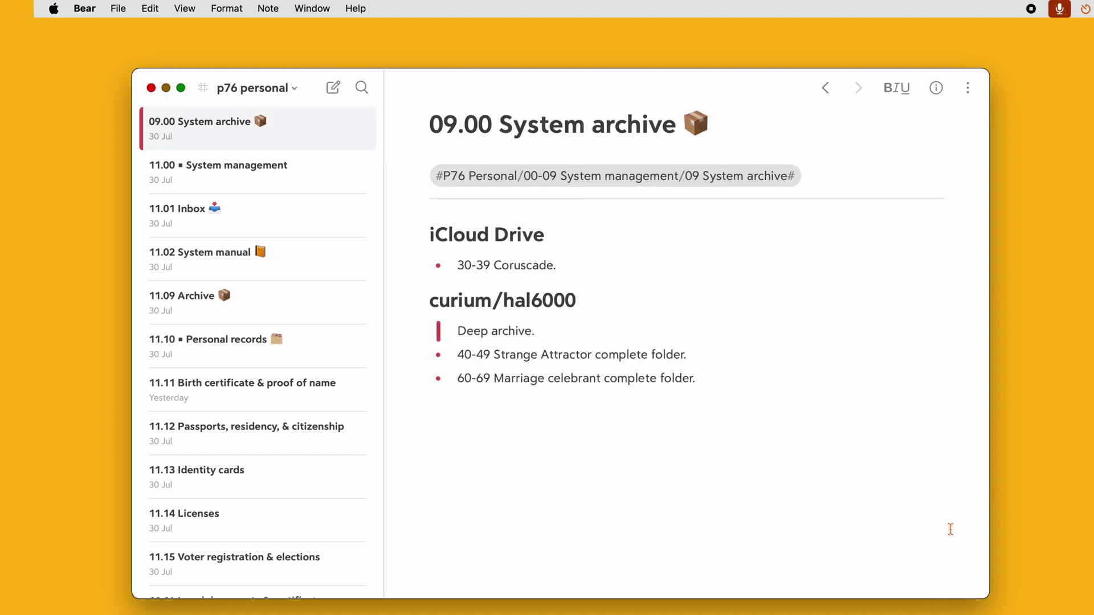
key(ctrl+super+3)
key(ctrl+super+2)
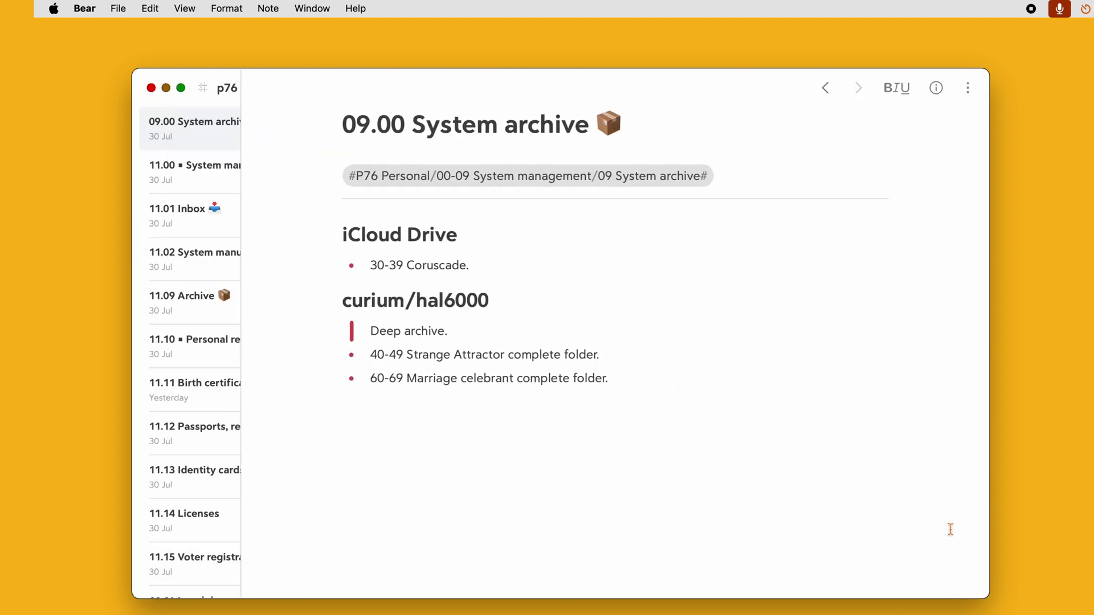
key(ctrl+super+1)
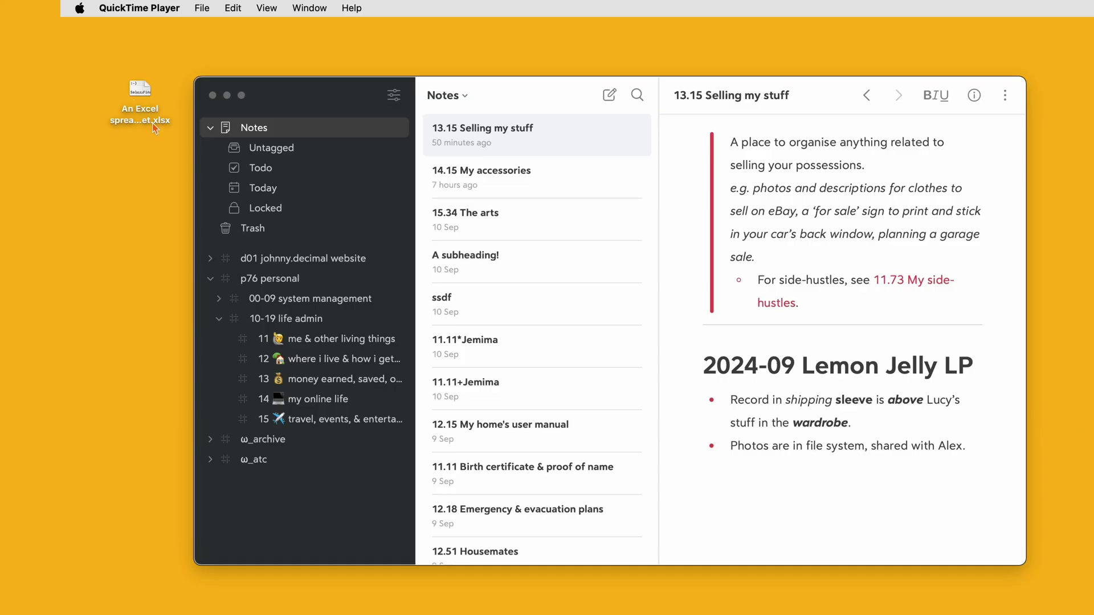
Step: Drop the Excel spreadsheet into 13.15, then embed the NGA ticket PDF under Tickets in 15.34
drag(155, 128, 742, 490)
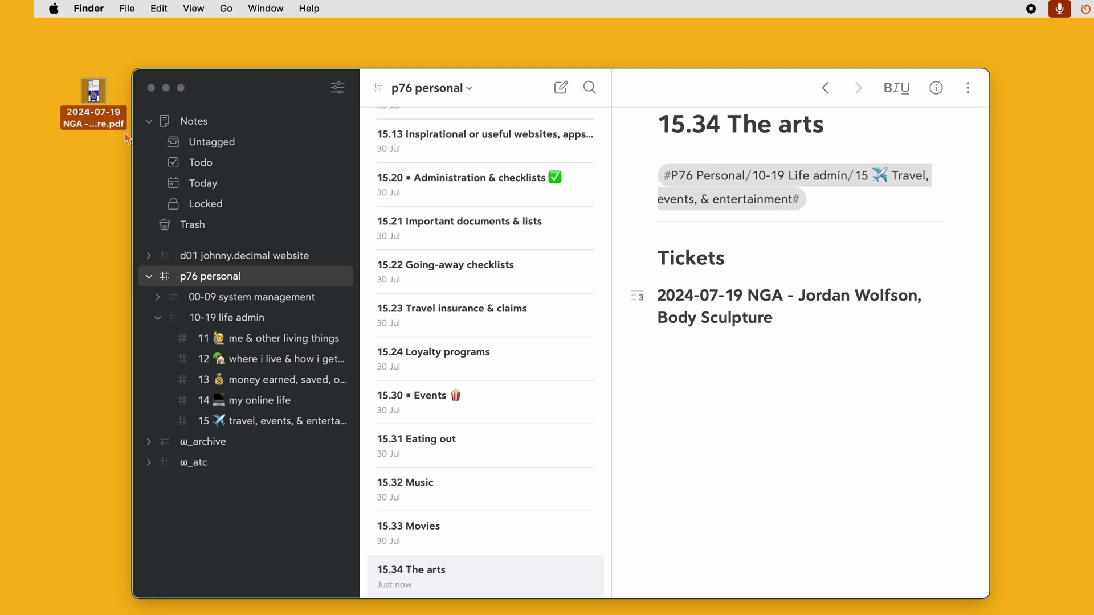
drag(125, 137, 742, 370)
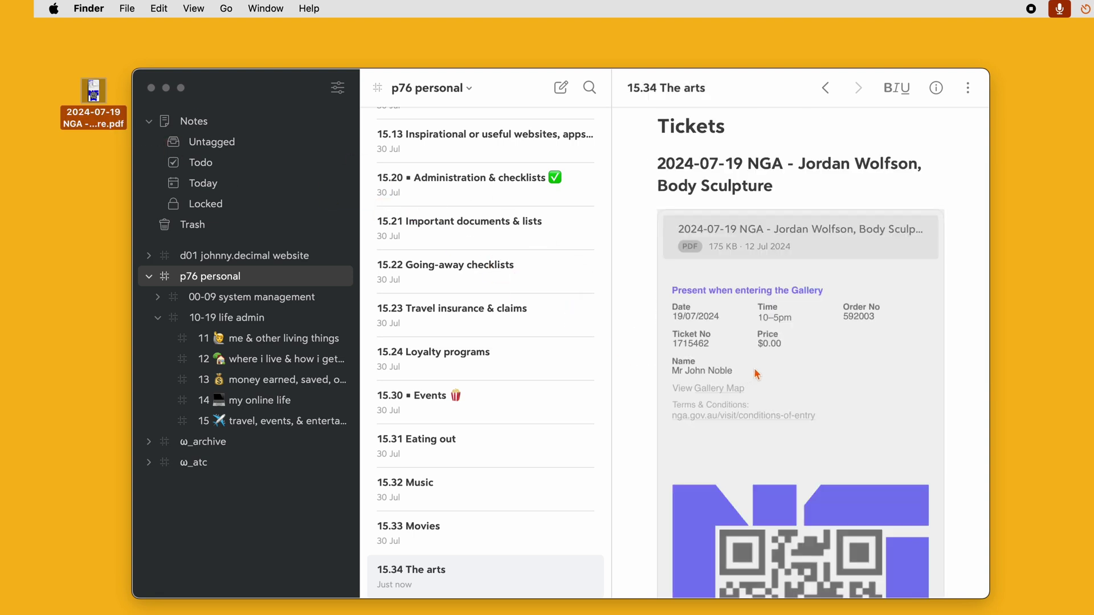
scroll(972, 429, down, 2)
scroll(974, 433, down, 5)
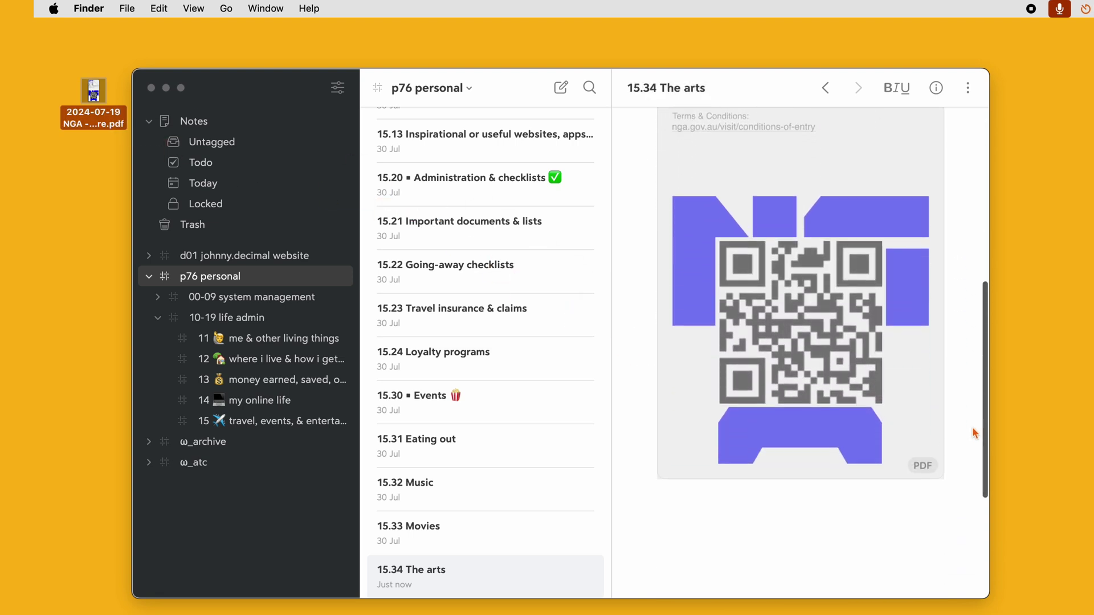
scroll(973, 433, up, 5)
click(964, 428)
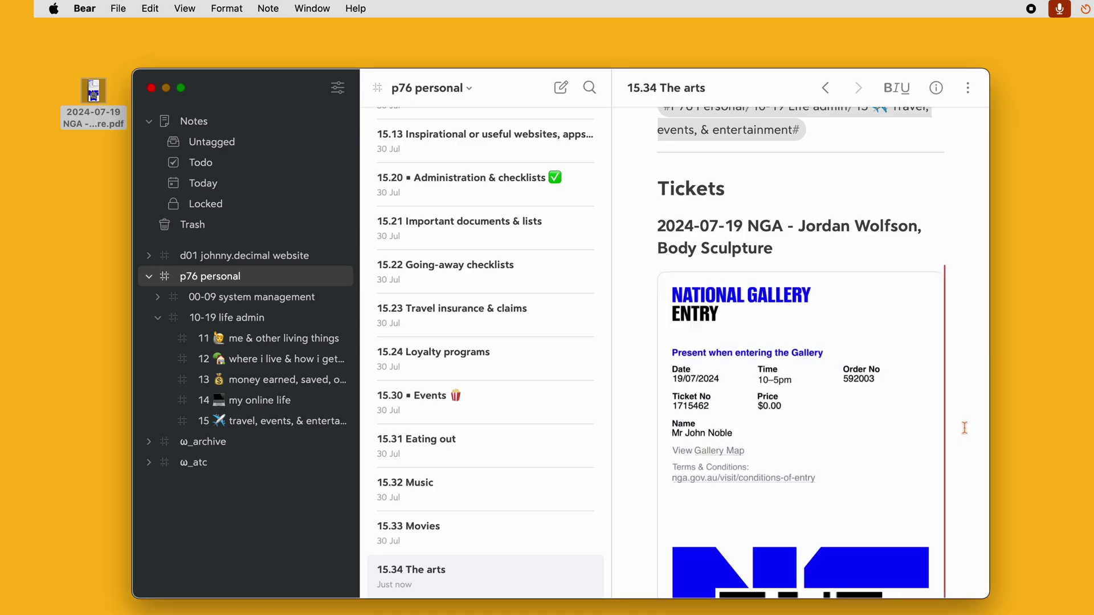